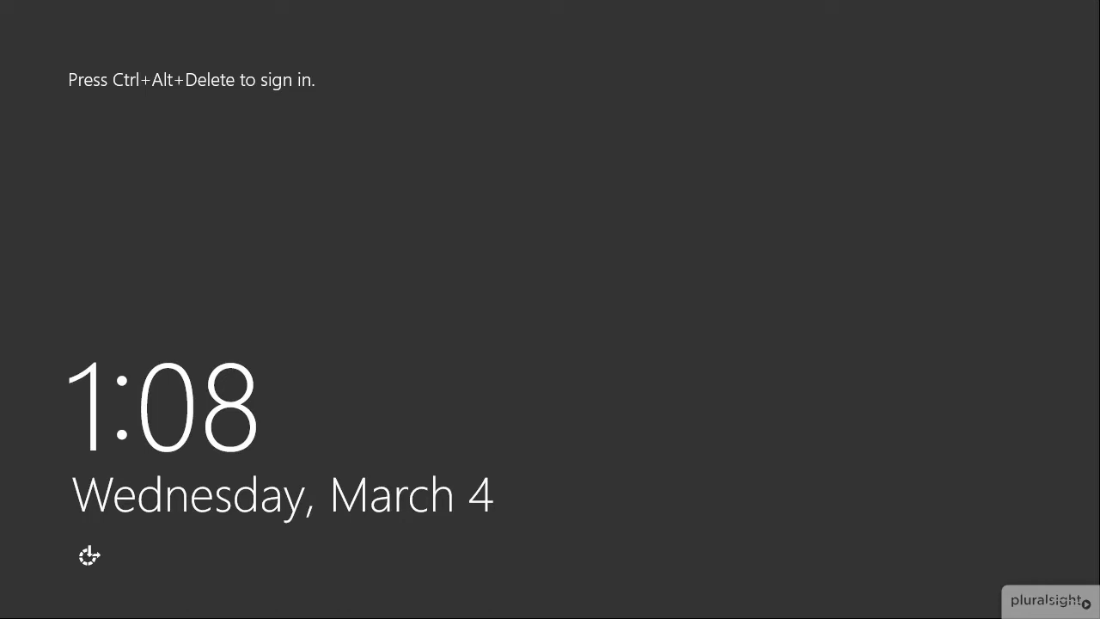
Step: Bring up the sign-in prompt of the dc virtual machine
{"action": "key", "text": "ctrl+alt+Delete"}
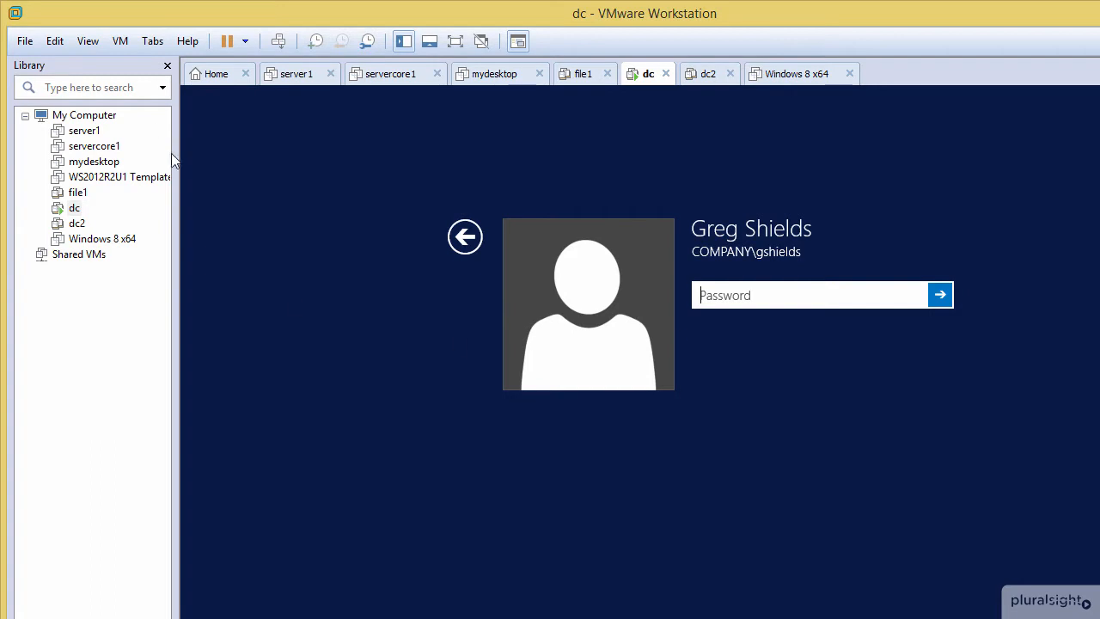
Step: Start creating a new virtual machine with the Custom (advanced) configuration and Workstation 11.0 hardware compatibility
{"action": "left_click", "coordinate": [24, 41]}
{"action": "left_click", "coordinate": [35, 64]}
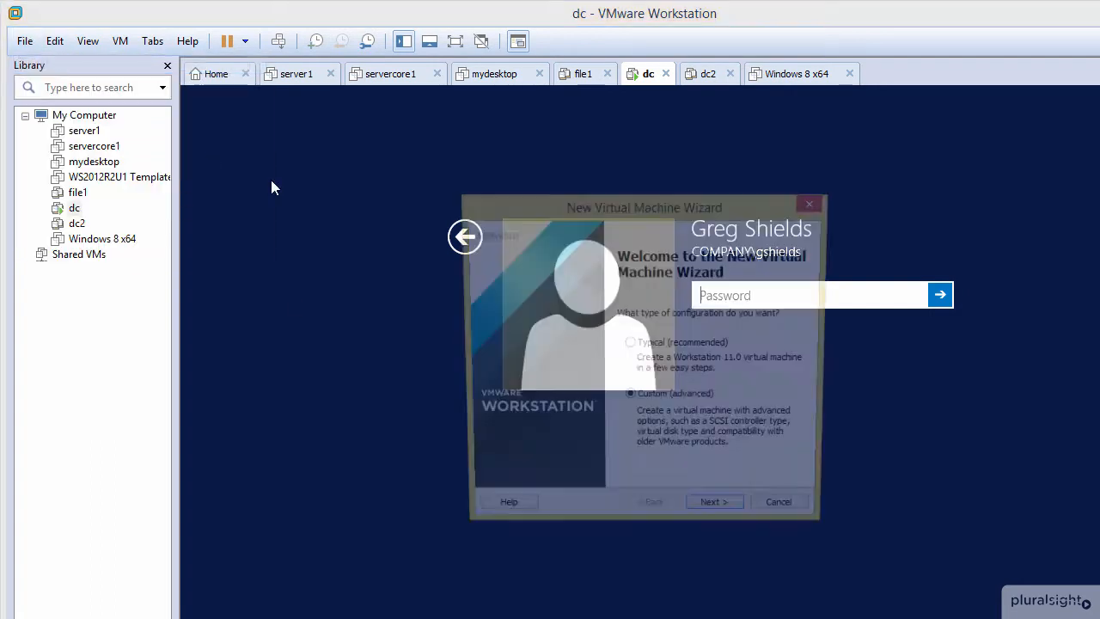
{"action": "left_click", "coordinate": [719, 517]}
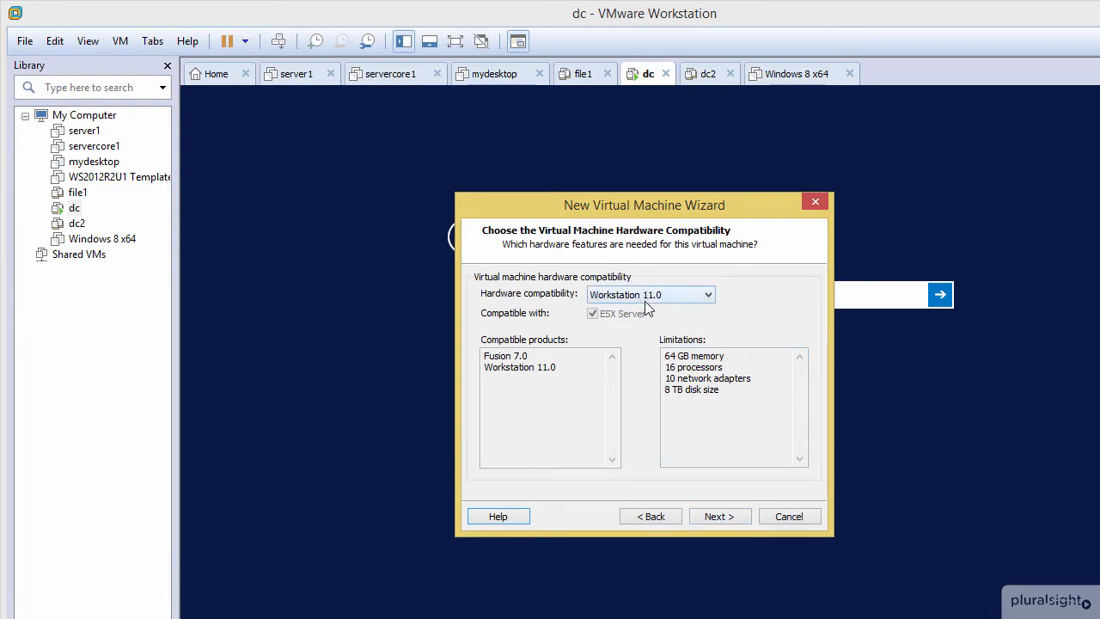
{"action": "left_click", "coordinate": [710, 518]}
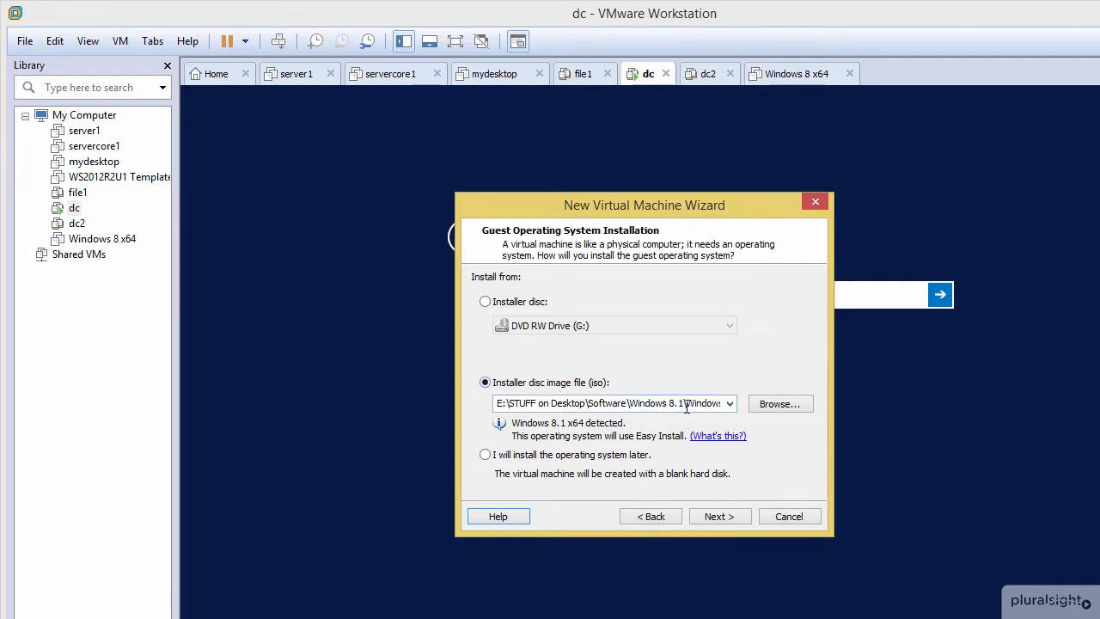
Step: Choose the Windows Server 2012 R2 x64 ISO from the Windows 2012 R2 iso folder under Software as the installer image
{"action": "left_click", "coordinate": [792, 409]}
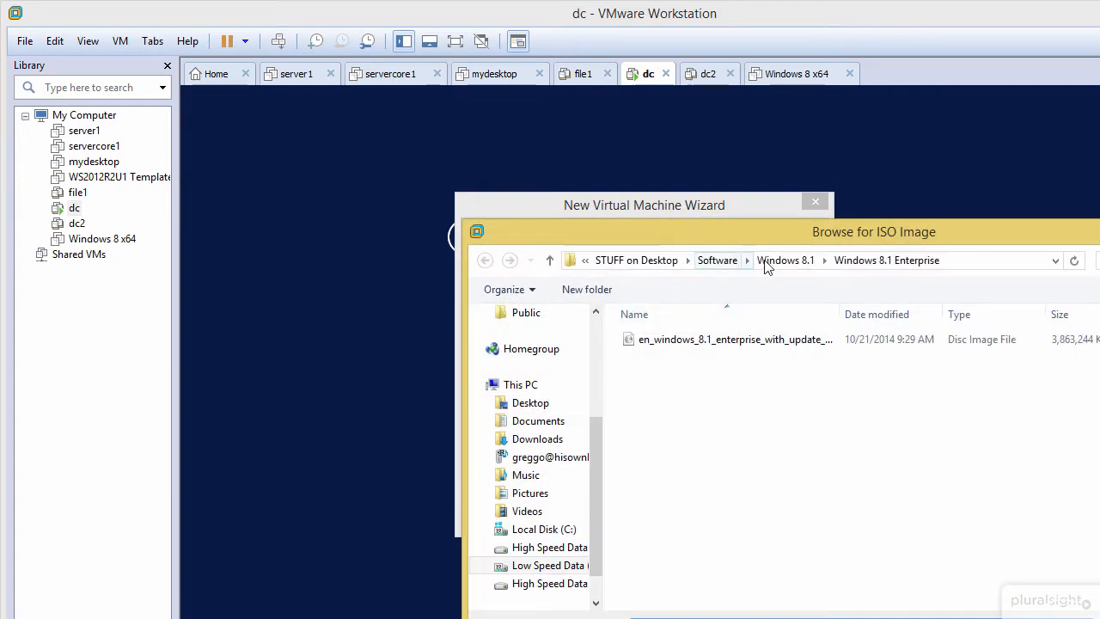
{"action": "left_click", "coordinate": [717, 260]}
{"action": "left_click", "coordinate": [703, 565]}
{"action": "scroll", "coordinate": [700, 583], "scroll_direction": "down", "scroll_amount": 4}
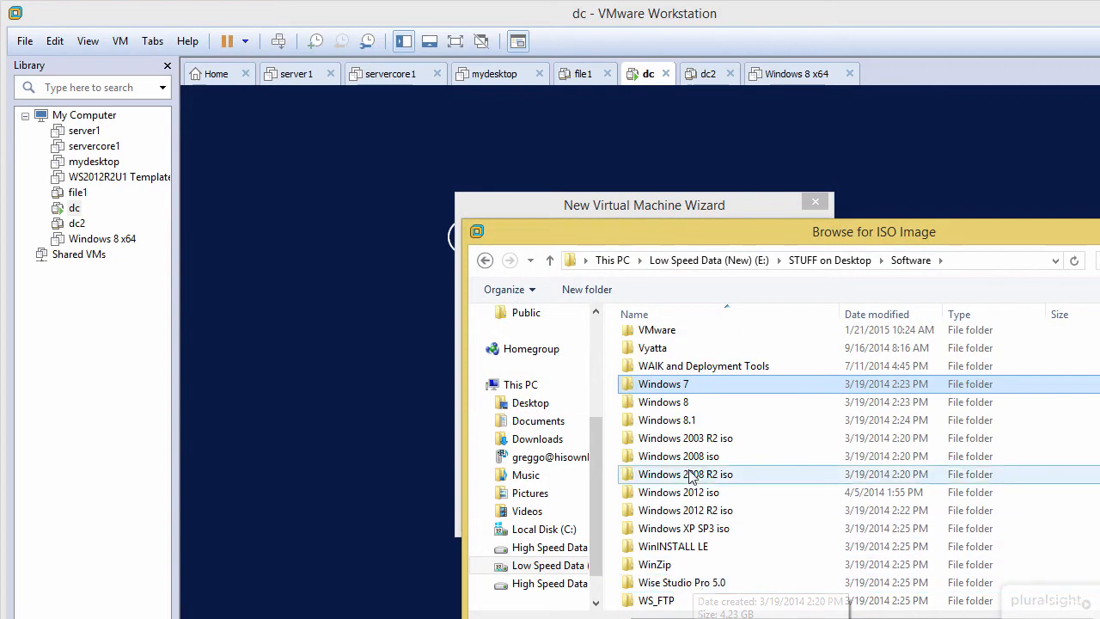
{"action": "double_click", "coordinate": [695, 512]}
{"action": "double_click", "coordinate": [705, 357]}
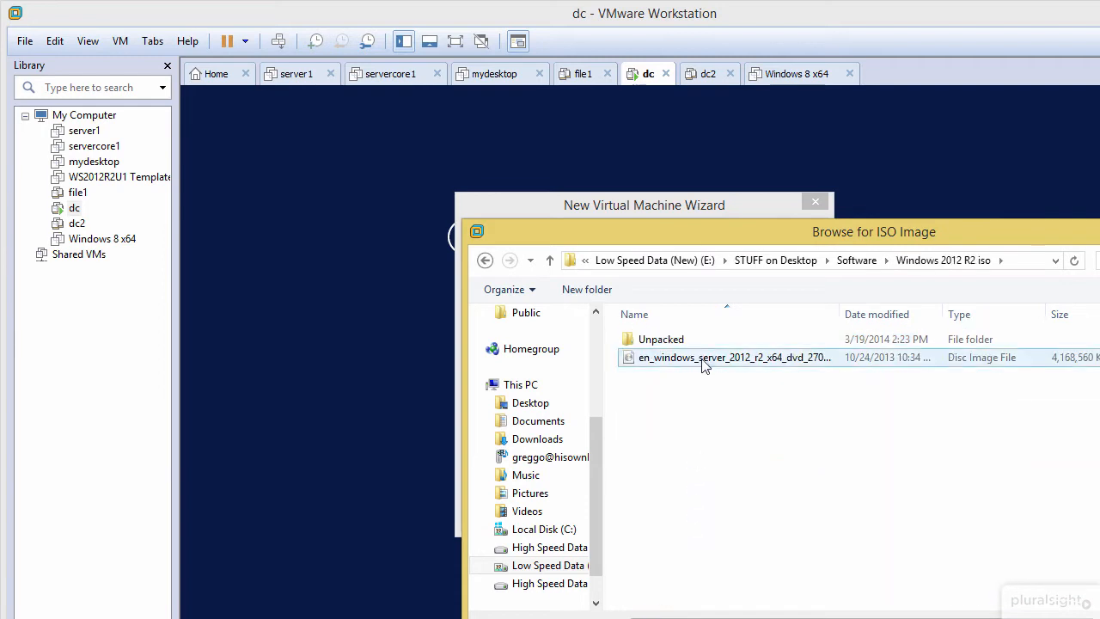
{"action": "left_click", "coordinate": [714, 518]}
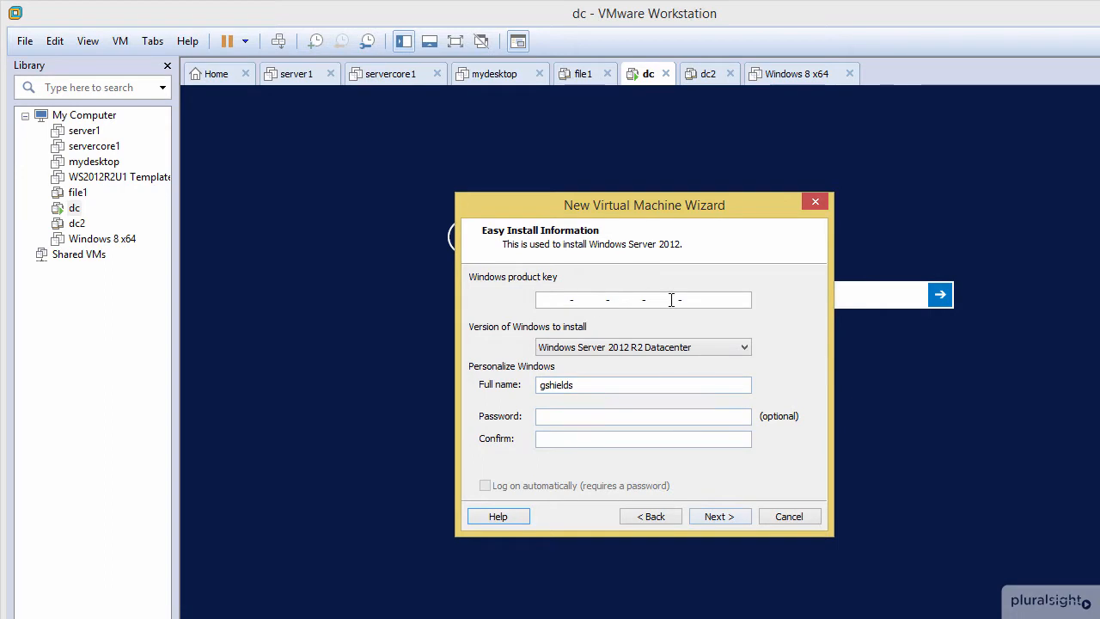
Step: Set the Windows version to install to Windows Server 2012 R2 Standard and continue without a product key
{"action": "left_click", "coordinate": [668, 347]}
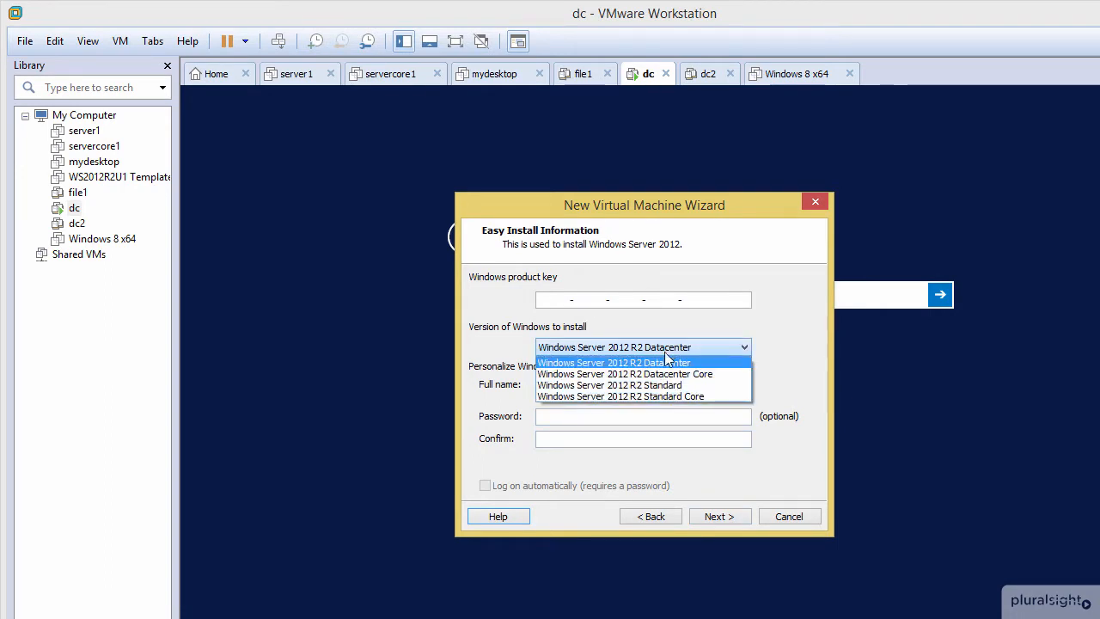
{"action": "left_click", "coordinate": [657, 387]}
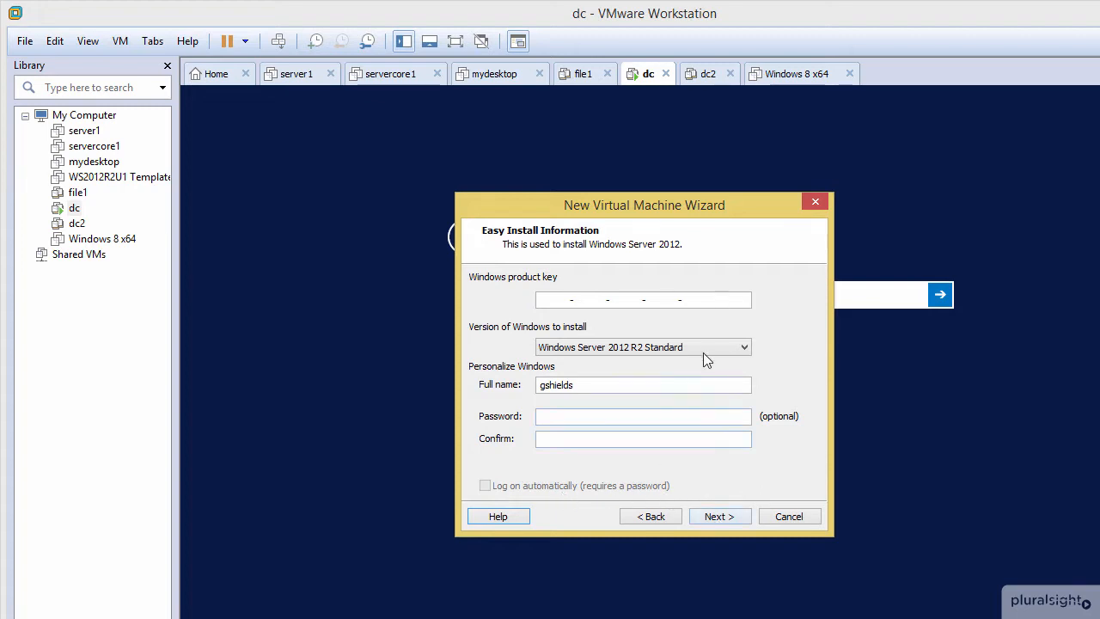
{"action": "left_click", "coordinate": [723, 516]}
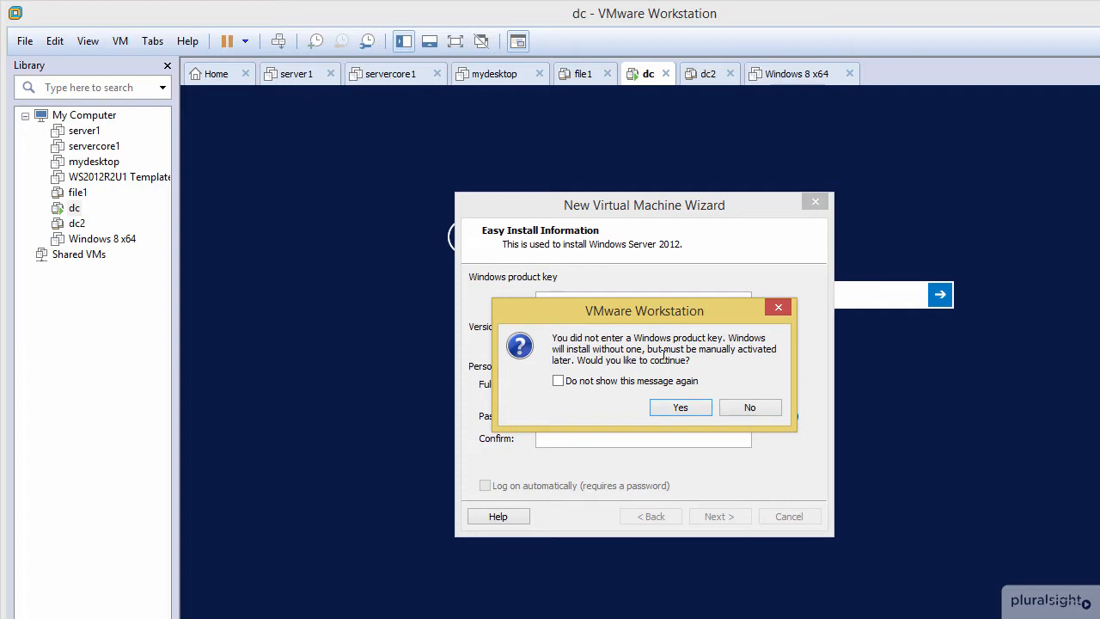
{"action": "left_click", "coordinate": [687, 406]}
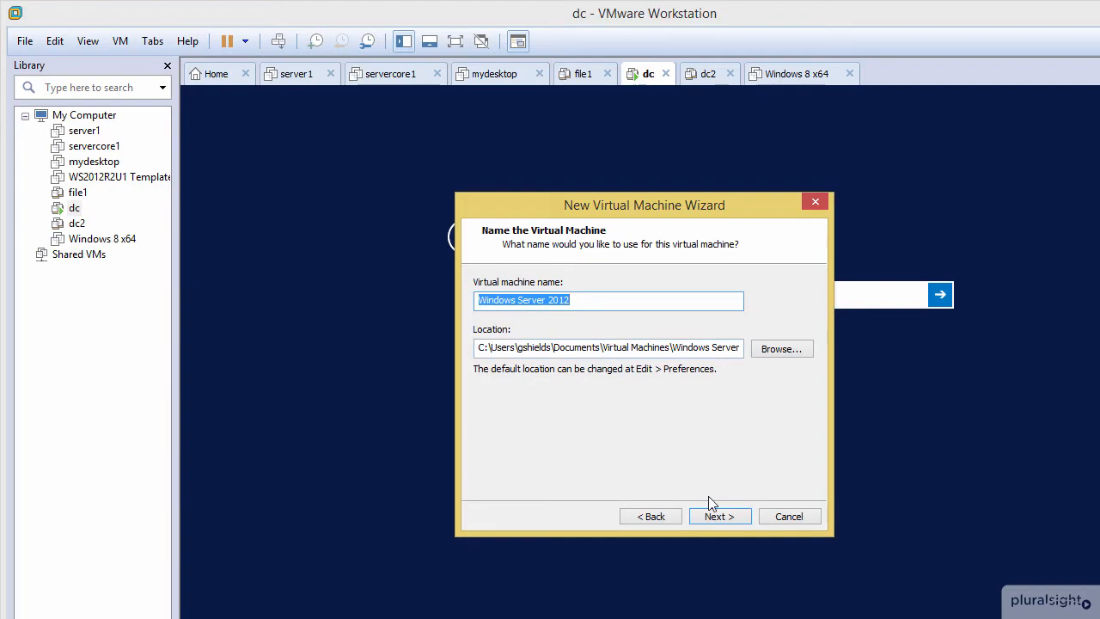
Step: Accept the name Windows Server 2012, BIOS firmware, one single-core processor and 2048 MB of memory for the virtual machine
{"action": "left_click", "coordinate": [718, 517]}
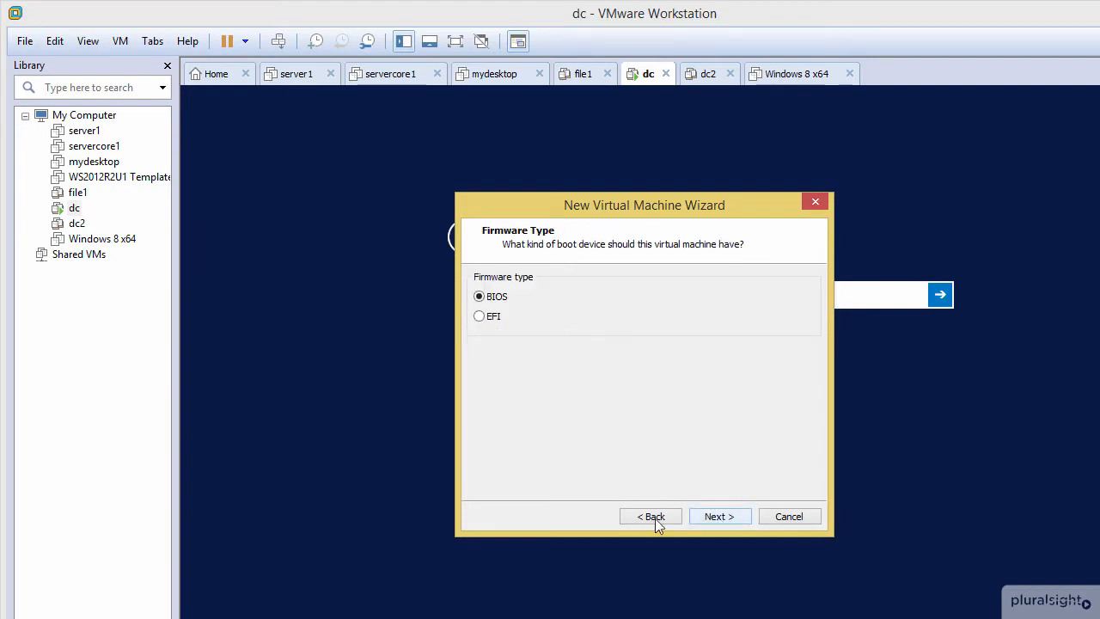
{"action": "left_click", "coordinate": [711, 518]}
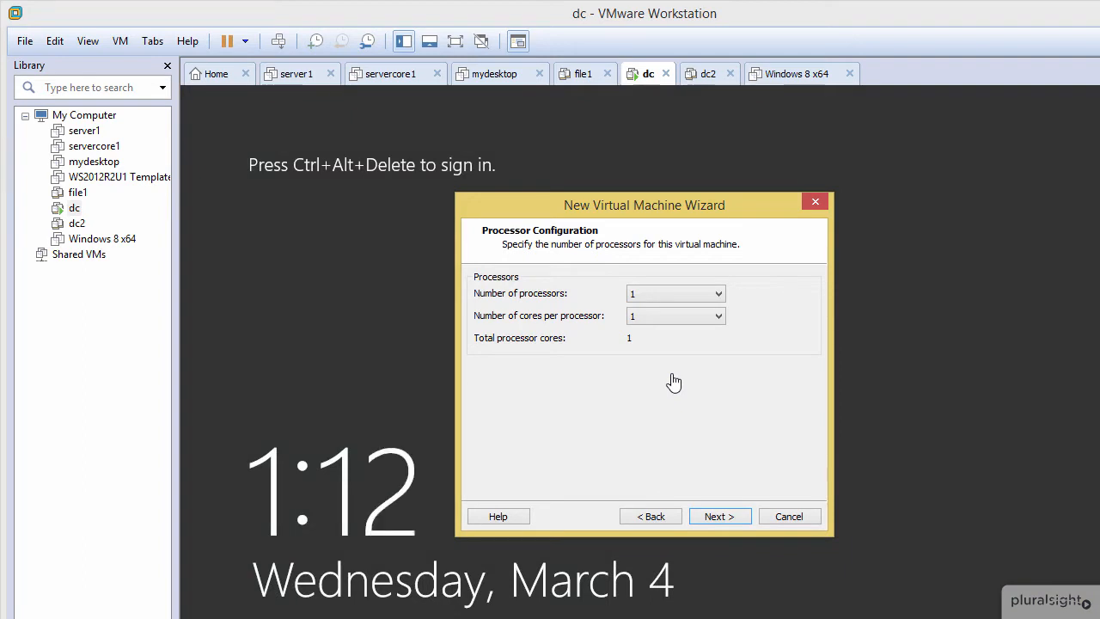
{"action": "left_click", "coordinate": [716, 517]}
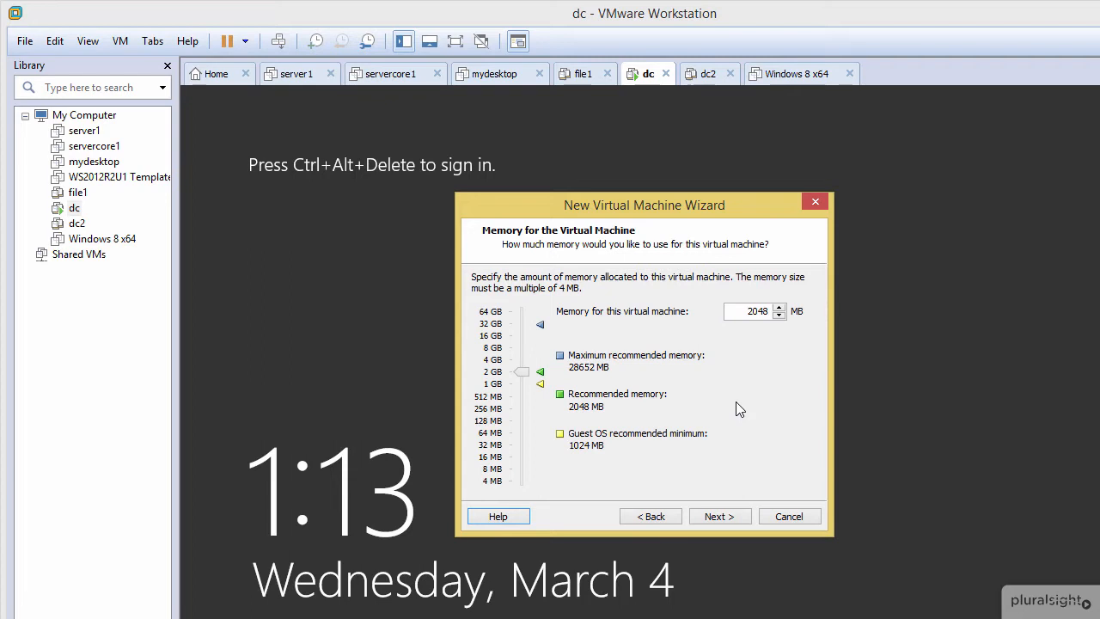
{"action": "key", "text": "Tab"}
{"action": "left_click", "coordinate": [726, 516]}
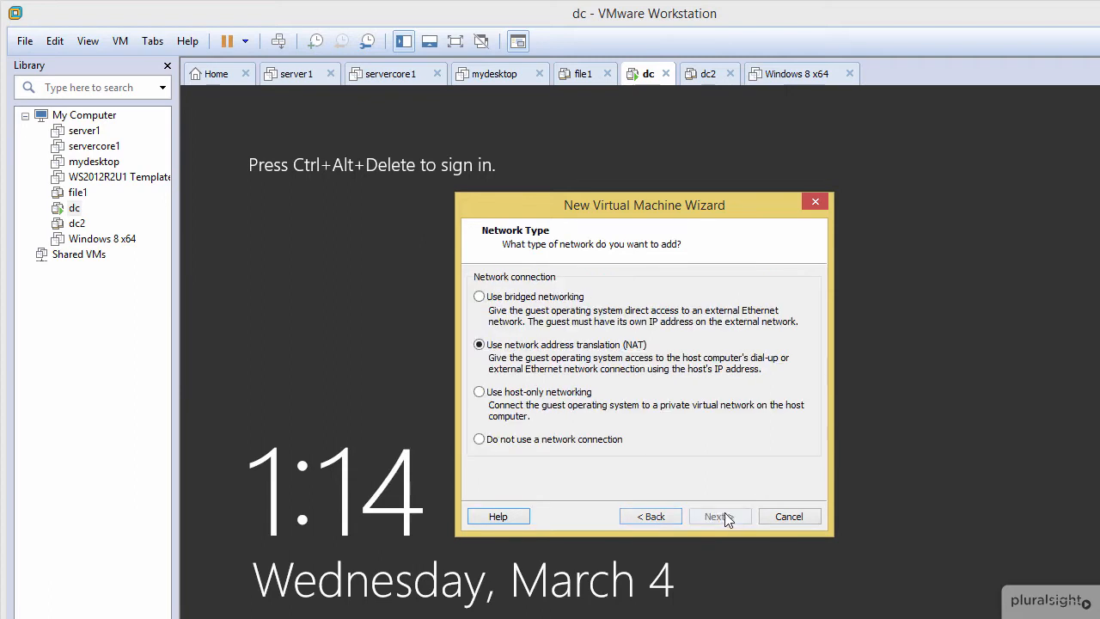
Step: Use bridged networking and create a new SCSI virtual disk with the LSI Logic SAS controller
{"action": "left_click", "coordinate": [514, 299]}
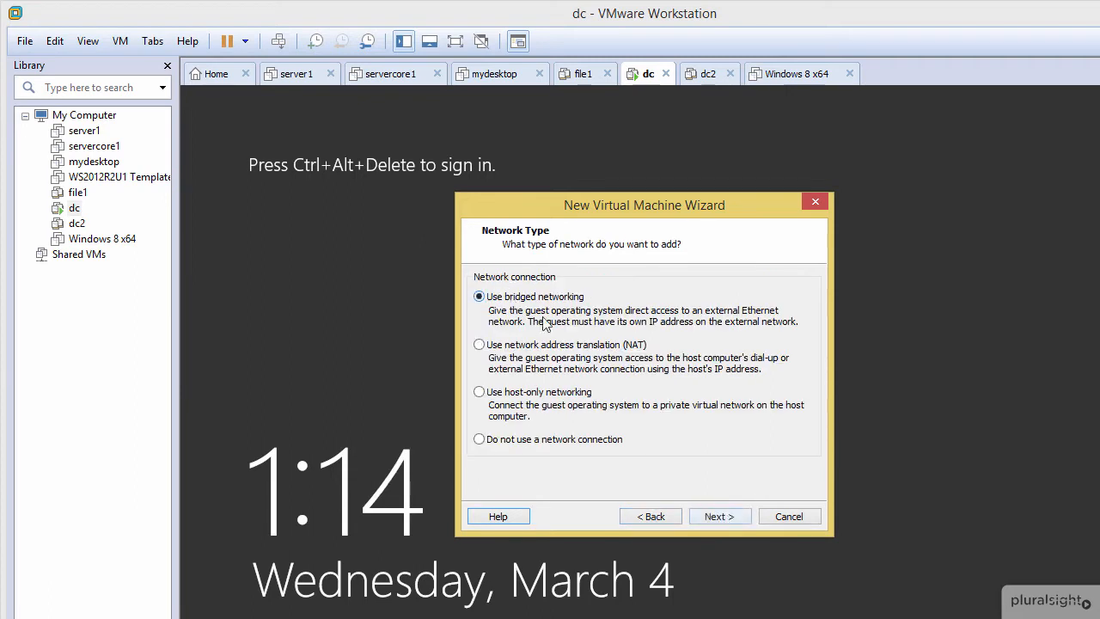
{"action": "left_click", "coordinate": [724, 516]}
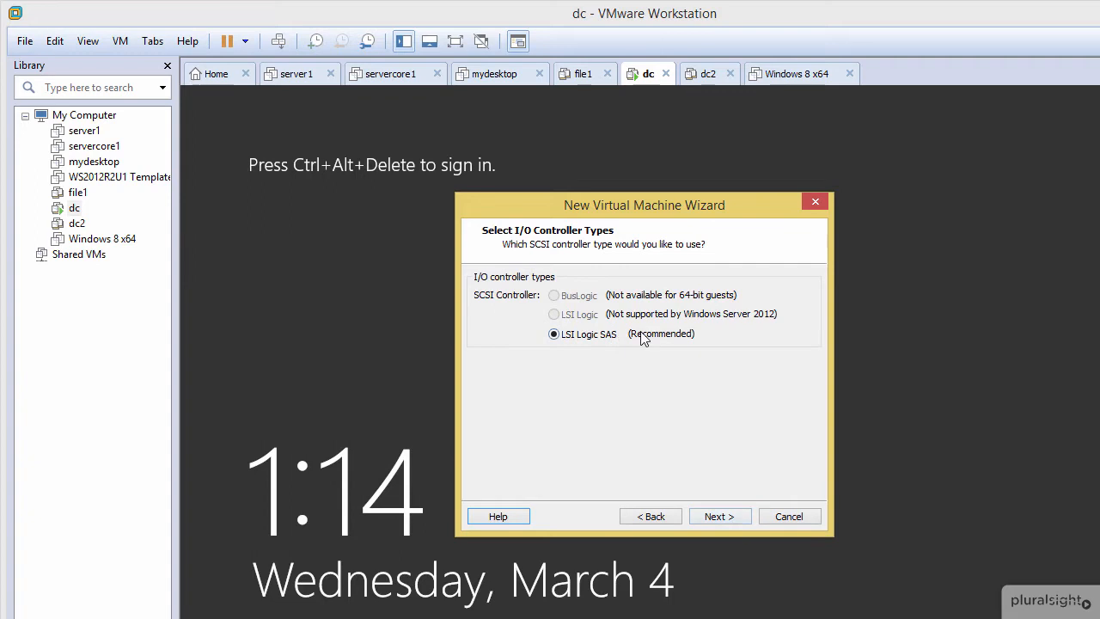
{"action": "left_click", "coordinate": [715, 517]}
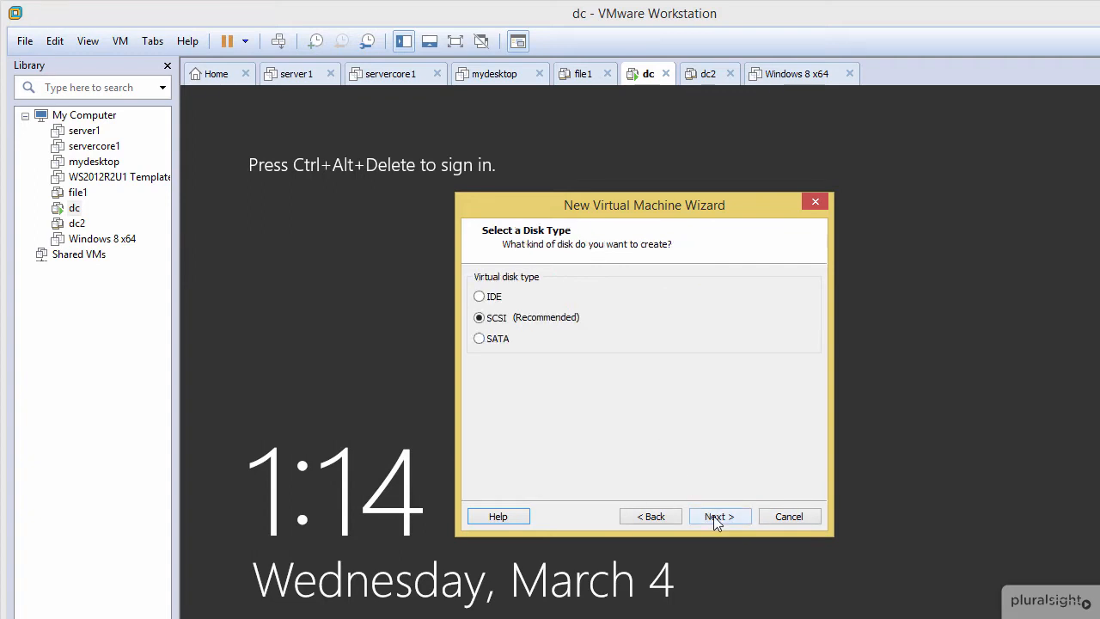
{"action": "left_click", "coordinate": [714, 516]}
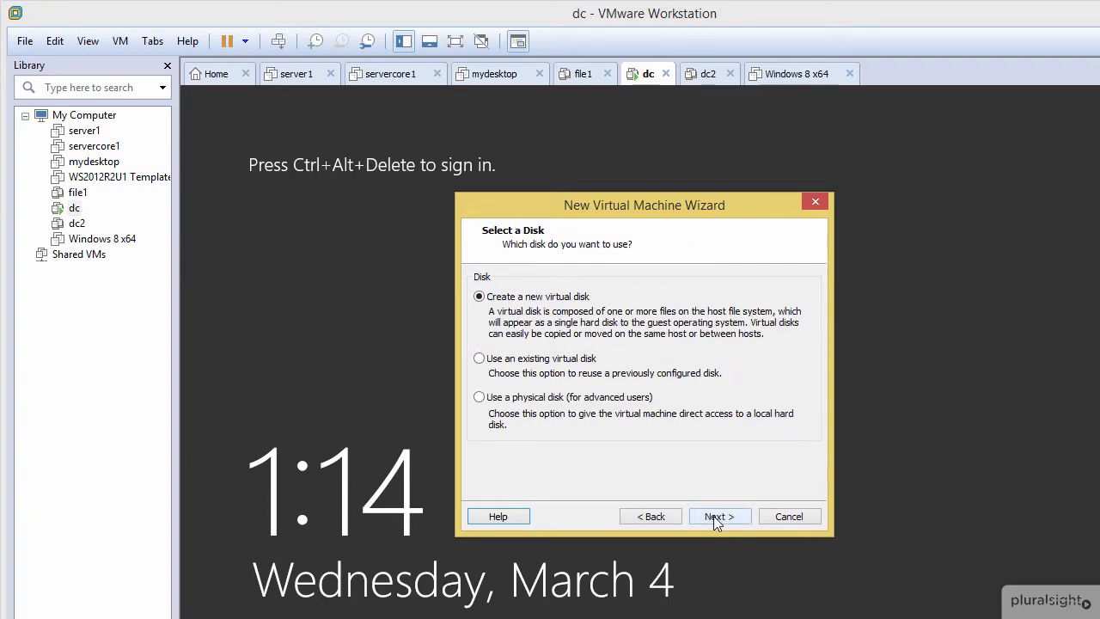
{"action": "left_click", "coordinate": [714, 516]}
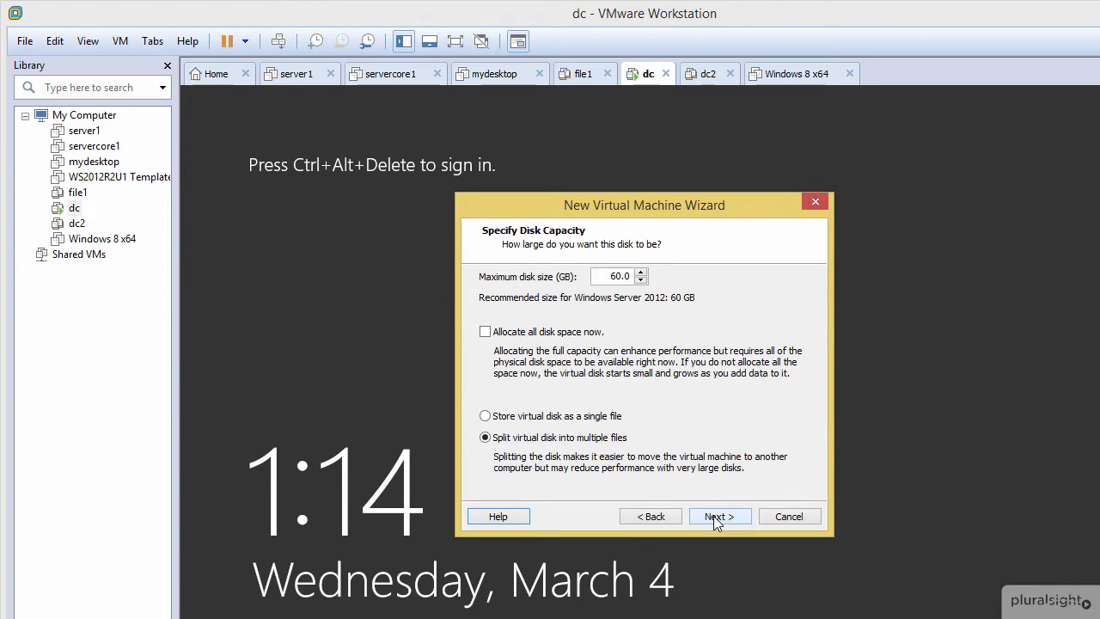
Step: Set the maximum disk size to 250 GB, stored as a single file, and finish creating the virtual machine
{"action": "left_click_drag", "start_coordinate": [607, 277], "coordinate": [679, 277]}
{"action": "type", "text": "250"}
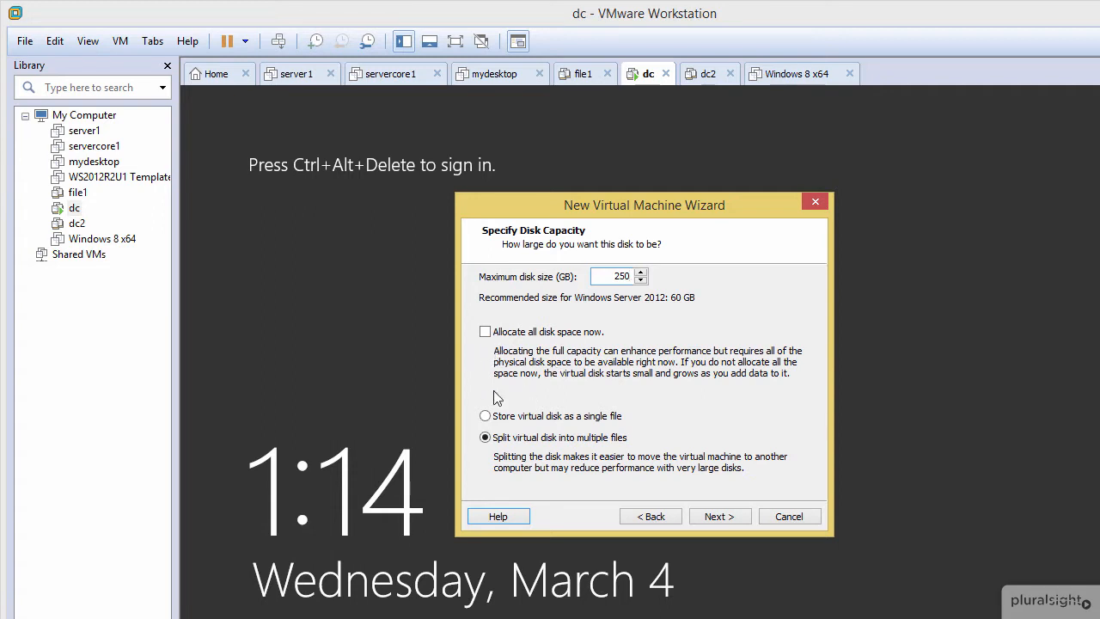
{"action": "left_click", "coordinate": [485, 416]}
{"action": "left_click", "coordinate": [713, 517]}
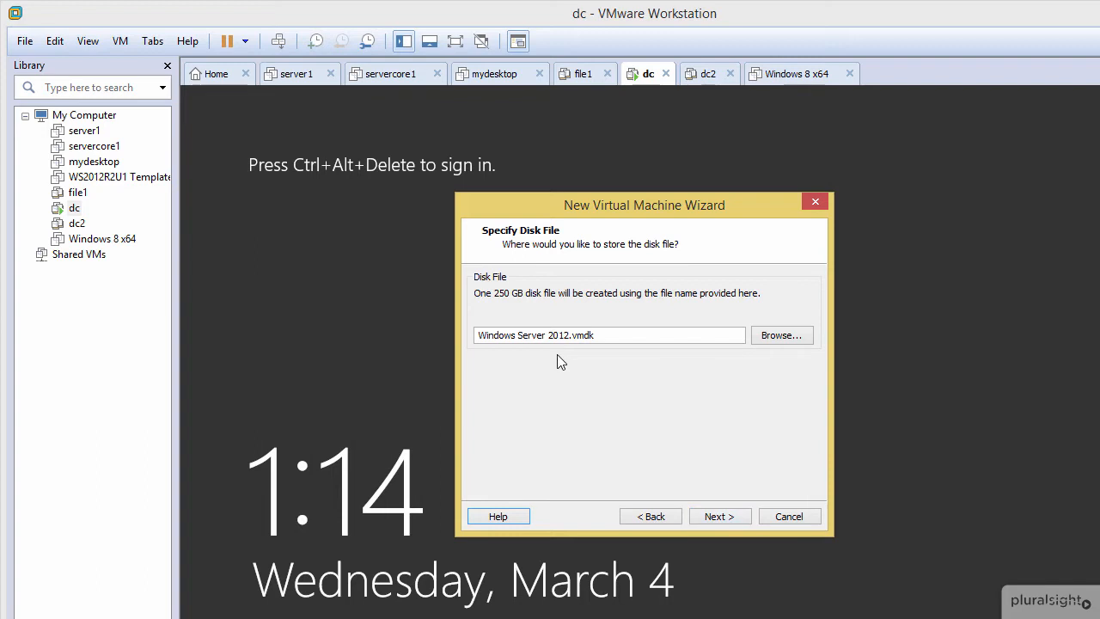
{"action": "left_click", "coordinate": [715, 517]}
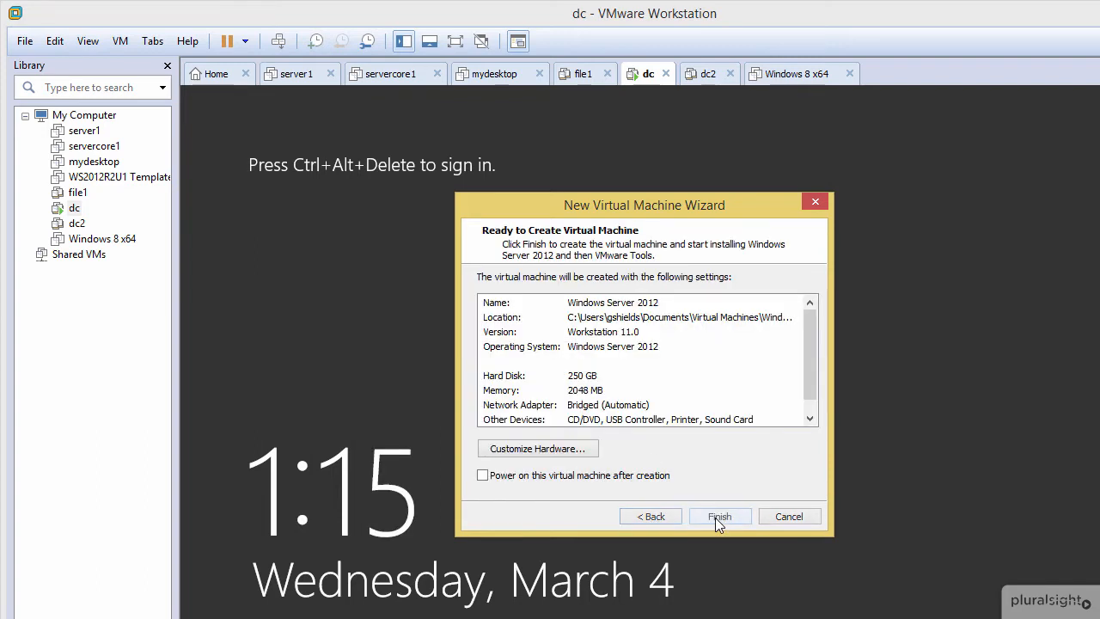
{"action": "left_click", "coordinate": [717, 518]}
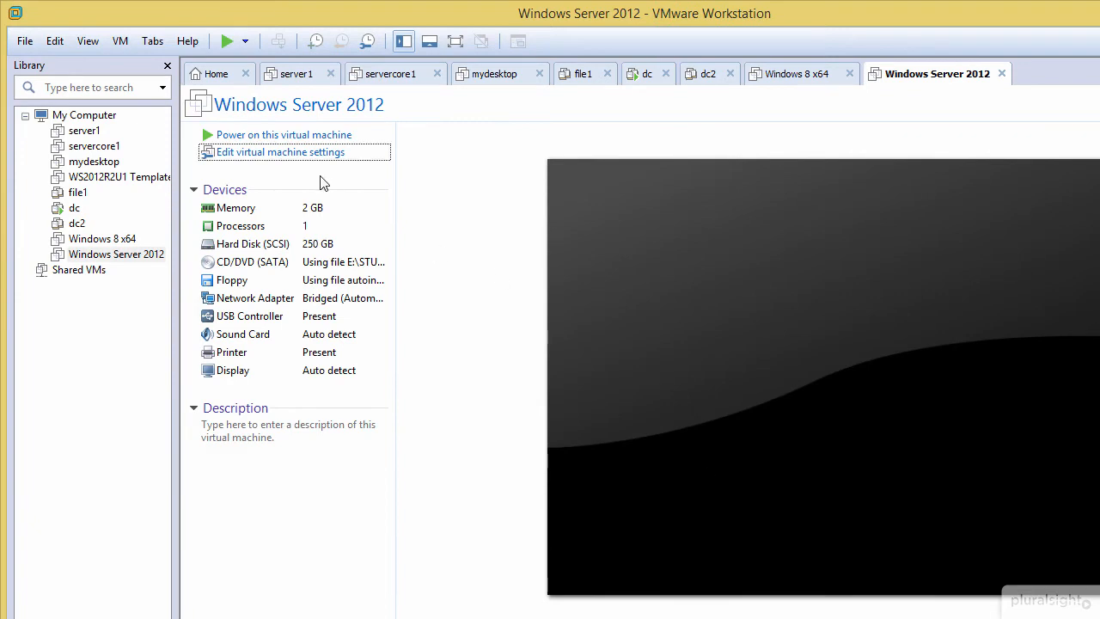
Step: Review the hardware device settings of the Windows Server 2012 virtual machine without changing them
{"action": "left_click", "coordinate": [302, 156]}
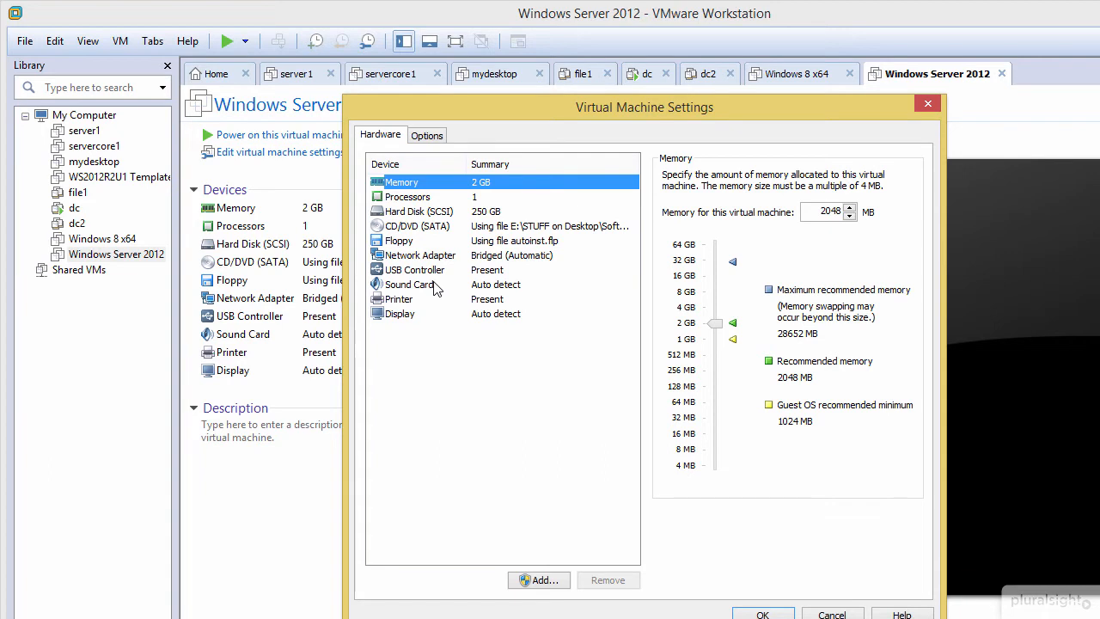
{"action": "left_click", "coordinate": [838, 613]}
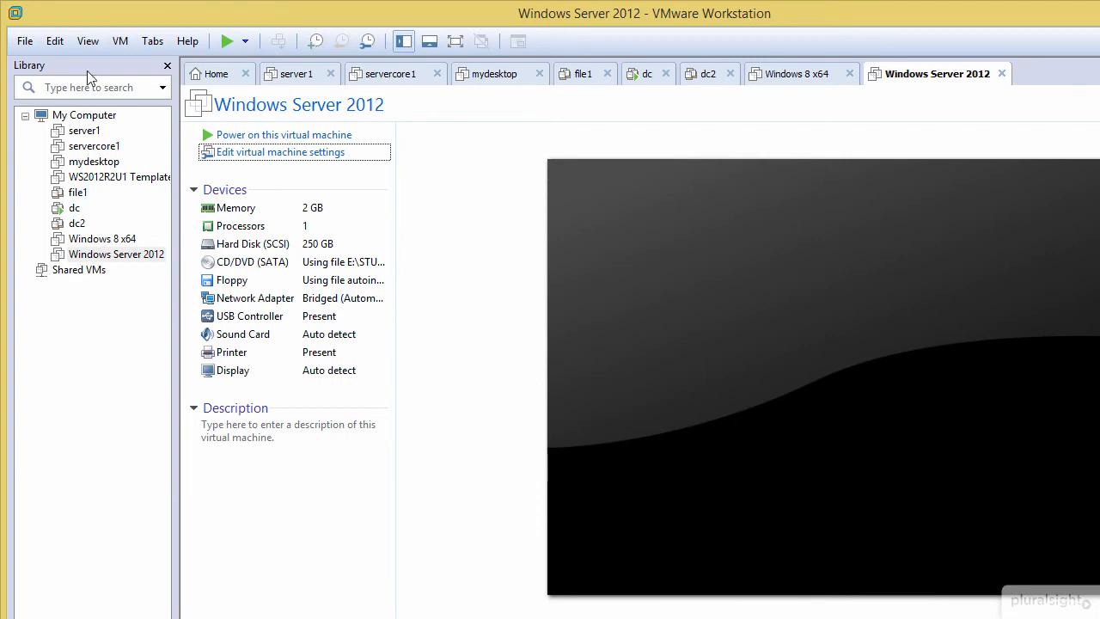
Step: Examine the VMnet host-only networks in the Virtual Network Editor and close it without making changes
{"action": "left_click", "coordinate": [53, 41]}
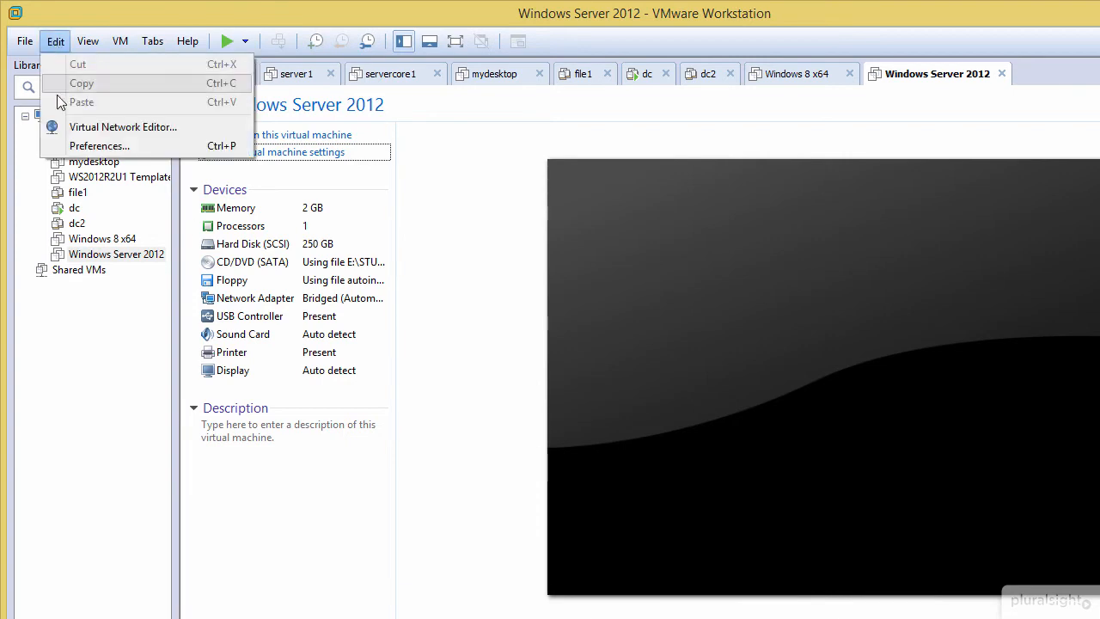
{"action": "left_click", "coordinate": [86, 129]}
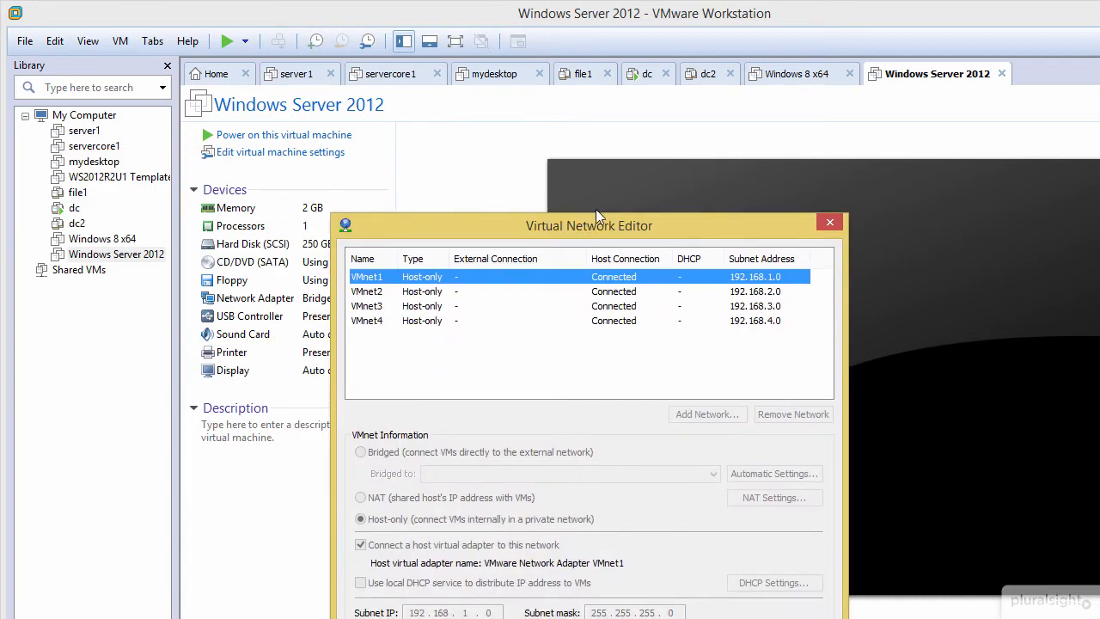
{"action": "left_click_drag", "start_coordinate": [602, 151], "coordinate": [522, 122]}
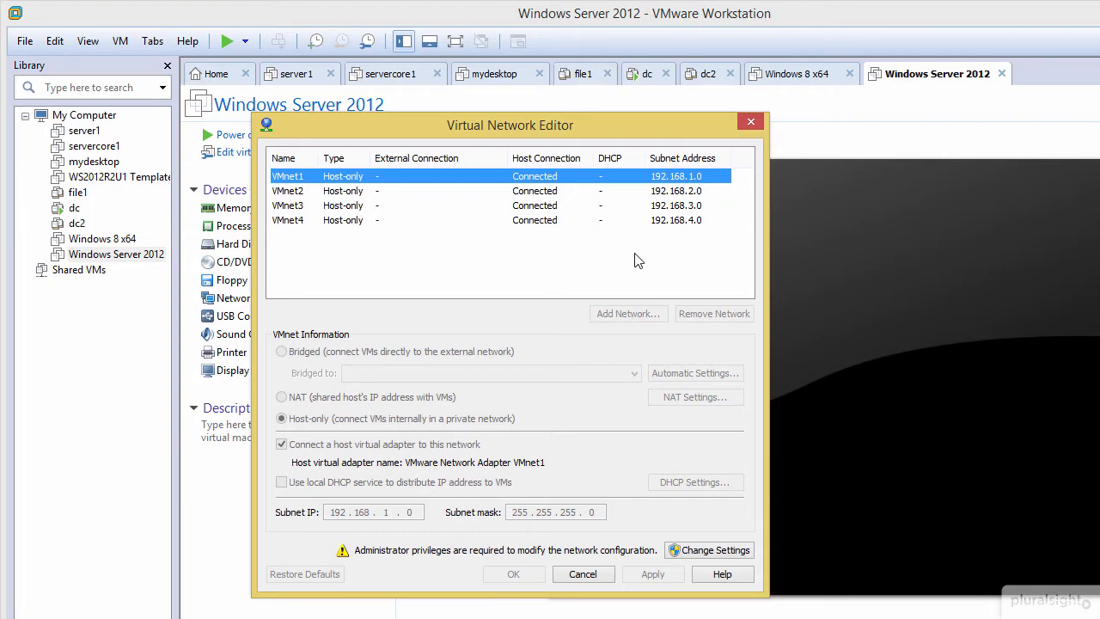
{"action": "left_click", "coordinate": [583, 575]}
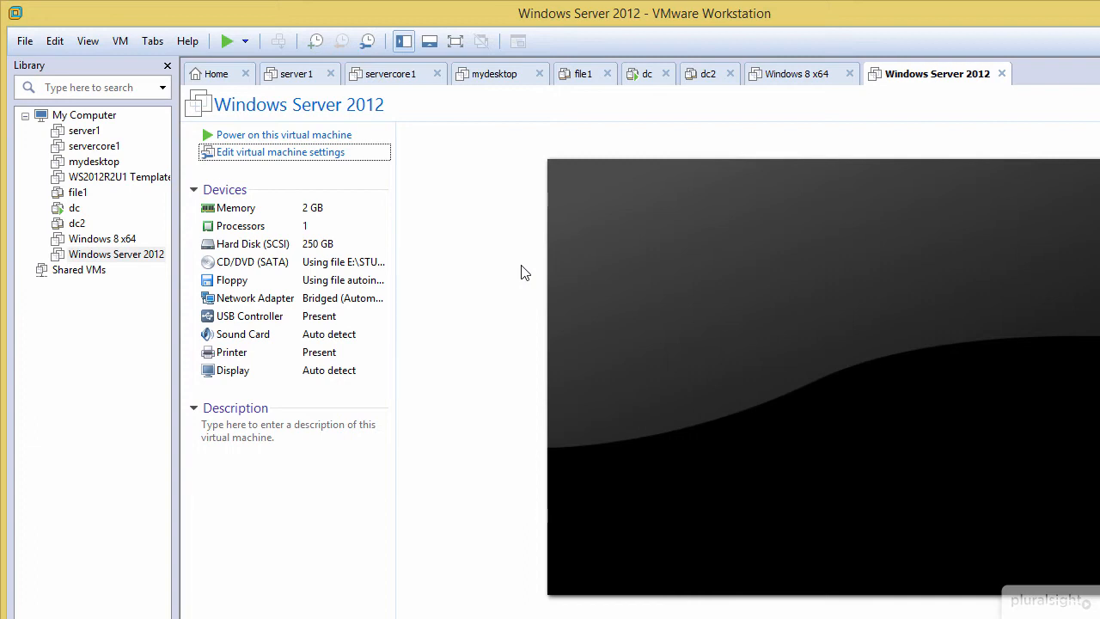
Step: Open the WS2012R2U1 Template virtual machine and reorder it ahead of Windows Server 2012 among the open machines
{"action": "left_click", "coordinate": [105, 179]}
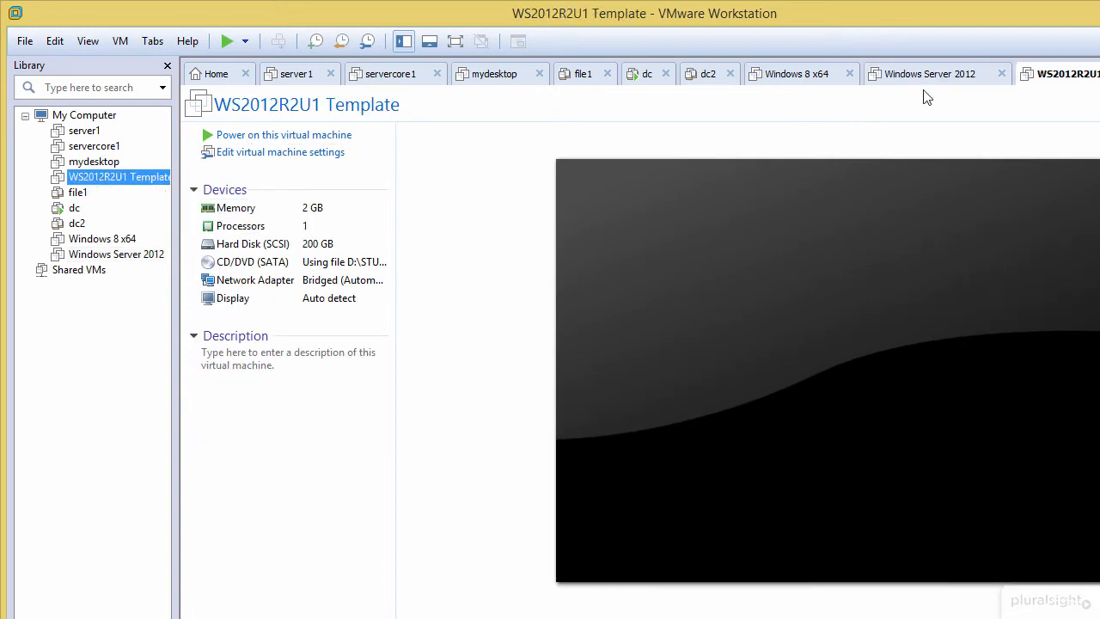
{"action": "left_click_drag", "start_coordinate": [1056, 86], "coordinate": [902, 93]}
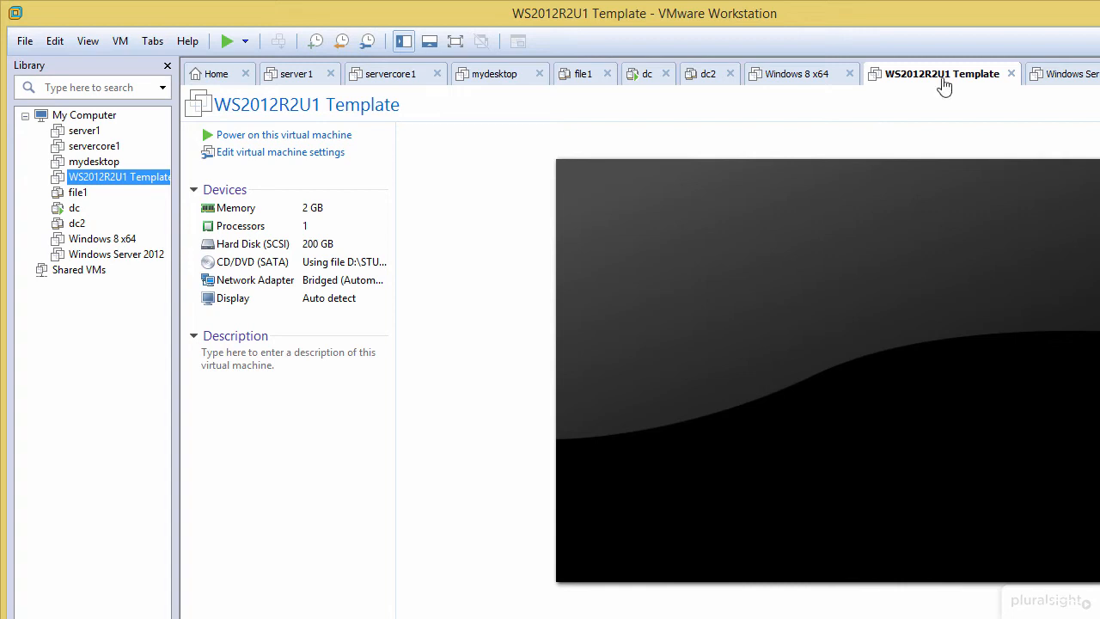
Step: Examine the snapshots of the WS2012R2U1 Template virtual machine in the Snapshot Manager and close it without making changes
{"action": "right_click", "coordinate": [920, 76]}
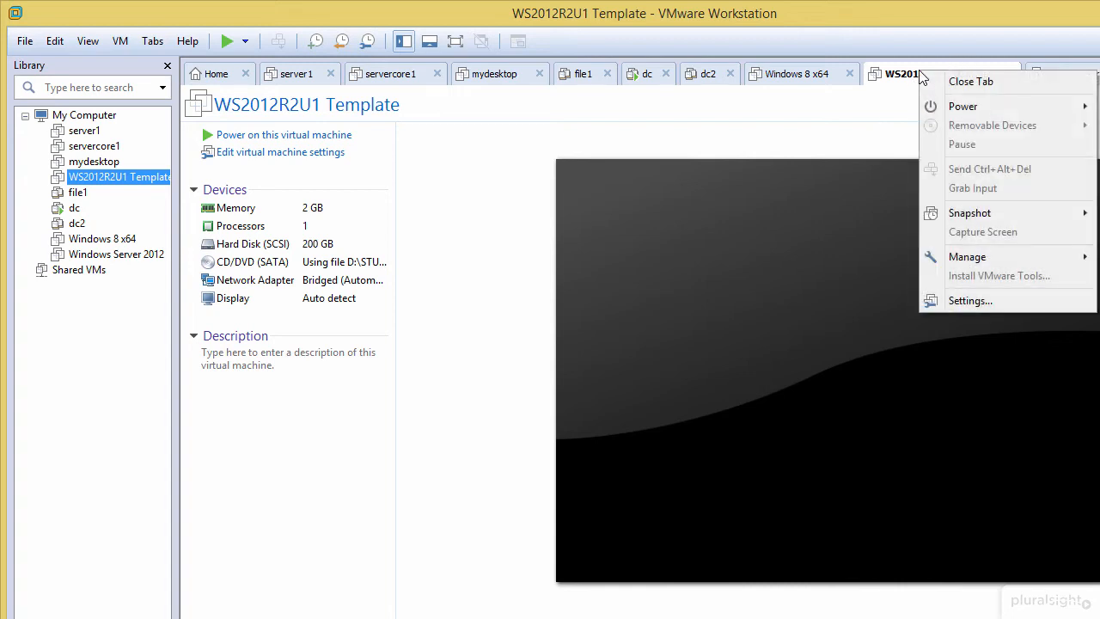
{"action": "mouse_move", "coordinate": [961, 221]}
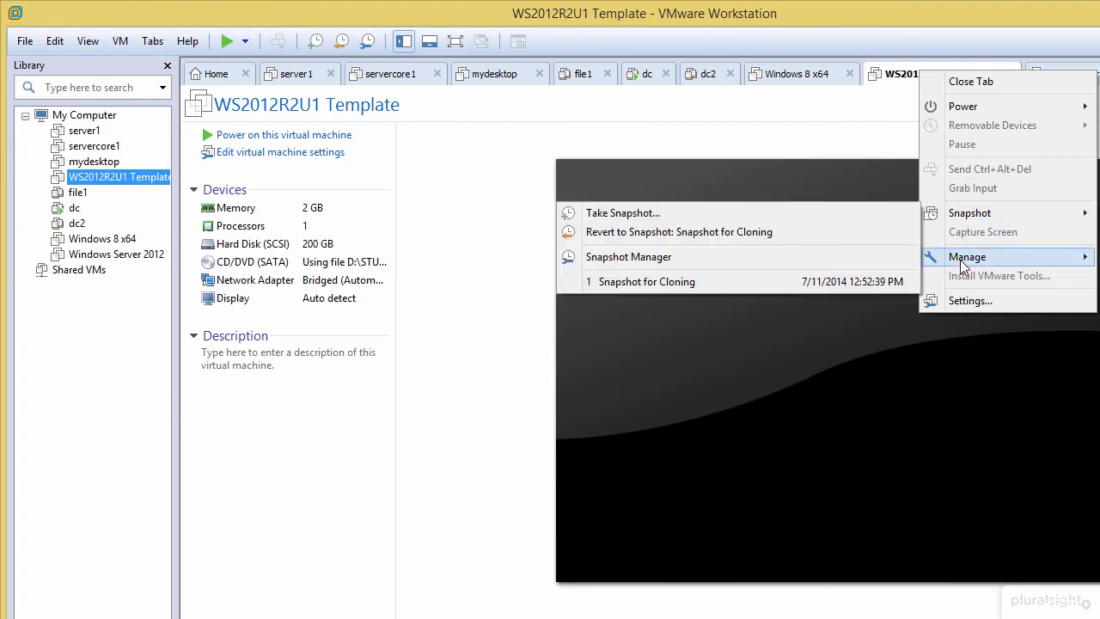
{"action": "mouse_move", "coordinate": [964, 265]}
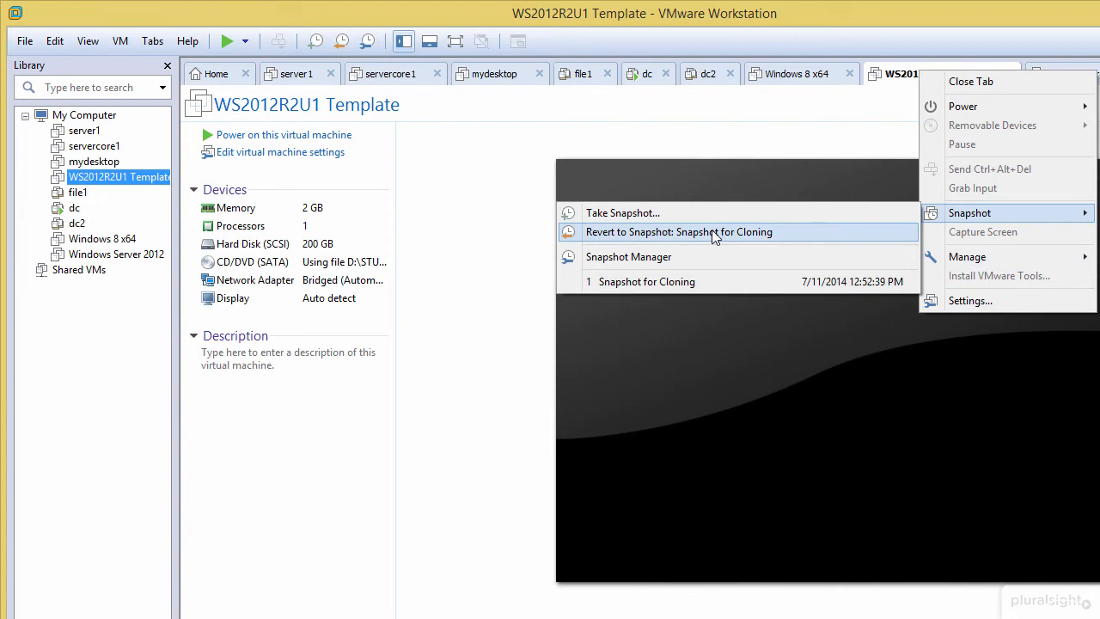
{"action": "left_click", "coordinate": [633, 257]}
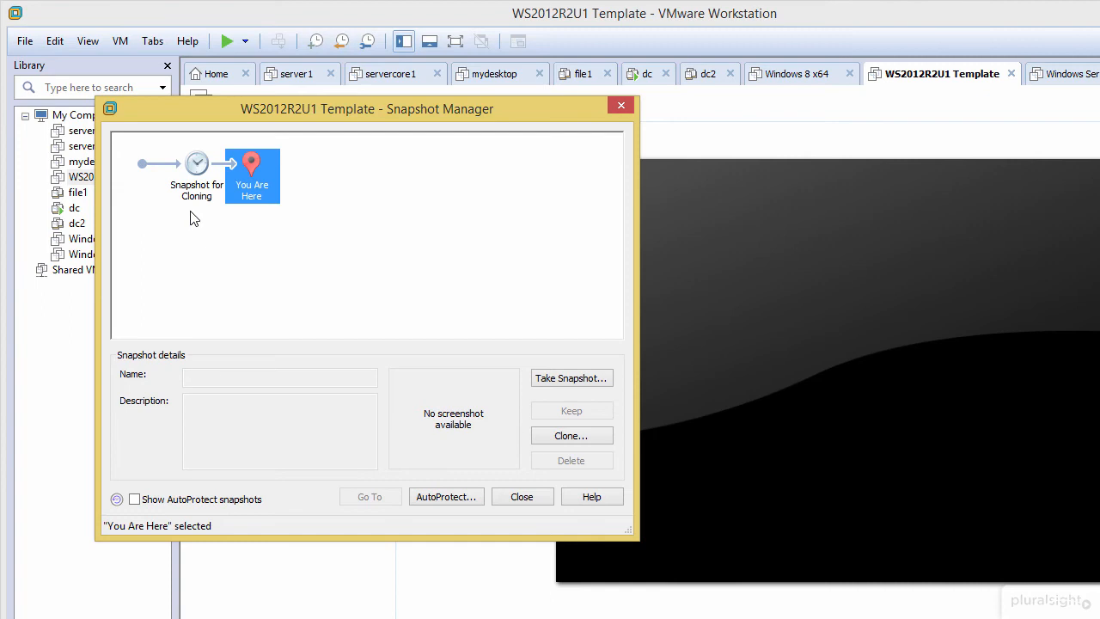
{"action": "left_click", "coordinate": [522, 497]}
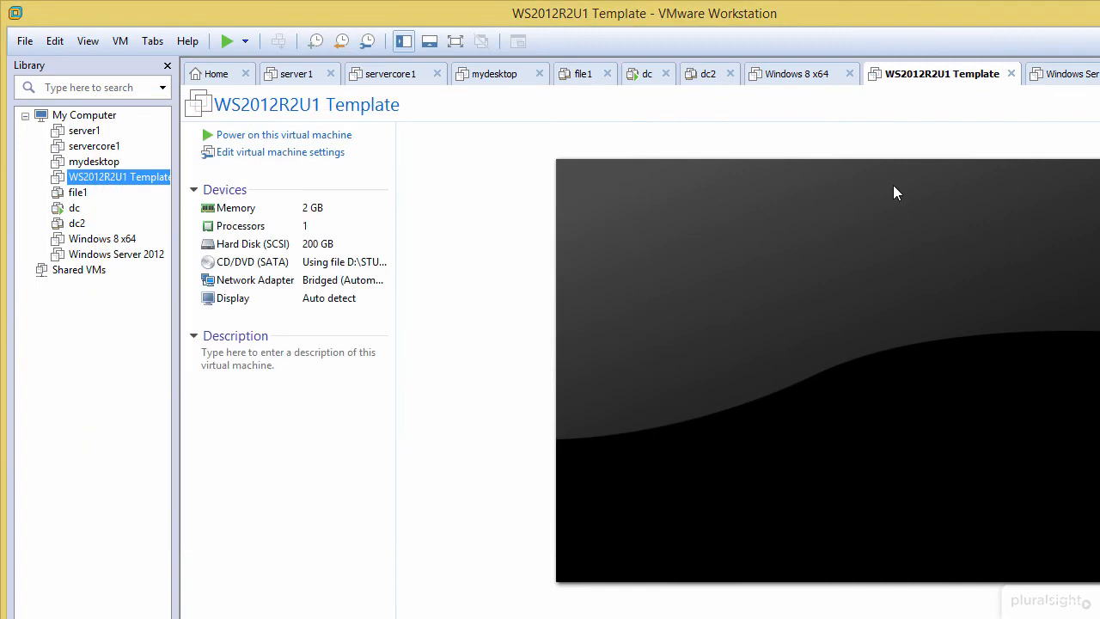
Step: Create a linked clone of WS2012R2U1 Template from Snapshot for Cloning, keeping the default name and location, and reorder it ahead of the template's tab
{"action": "right_click", "coordinate": [900, 79]}
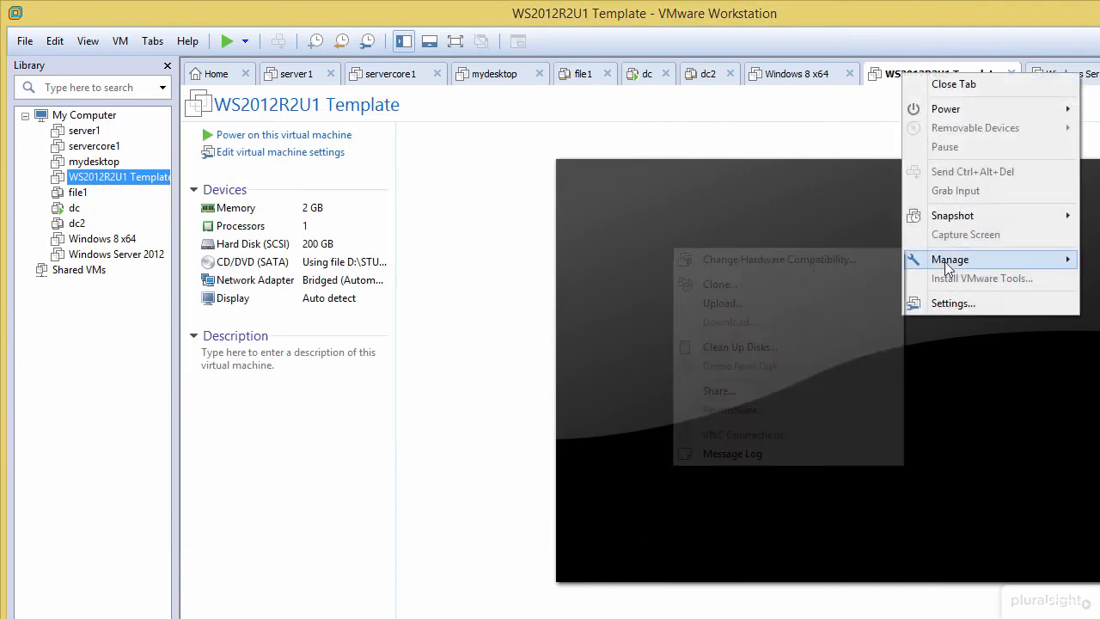
{"action": "left_click", "coordinate": [787, 278]}
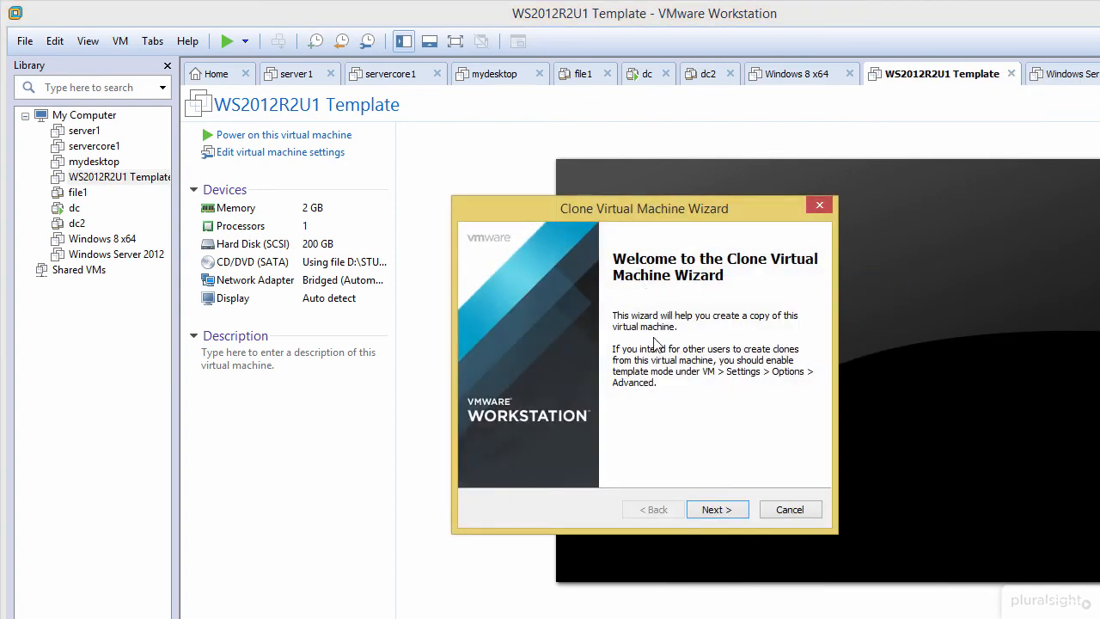
{"action": "left_click", "coordinate": [716, 510]}
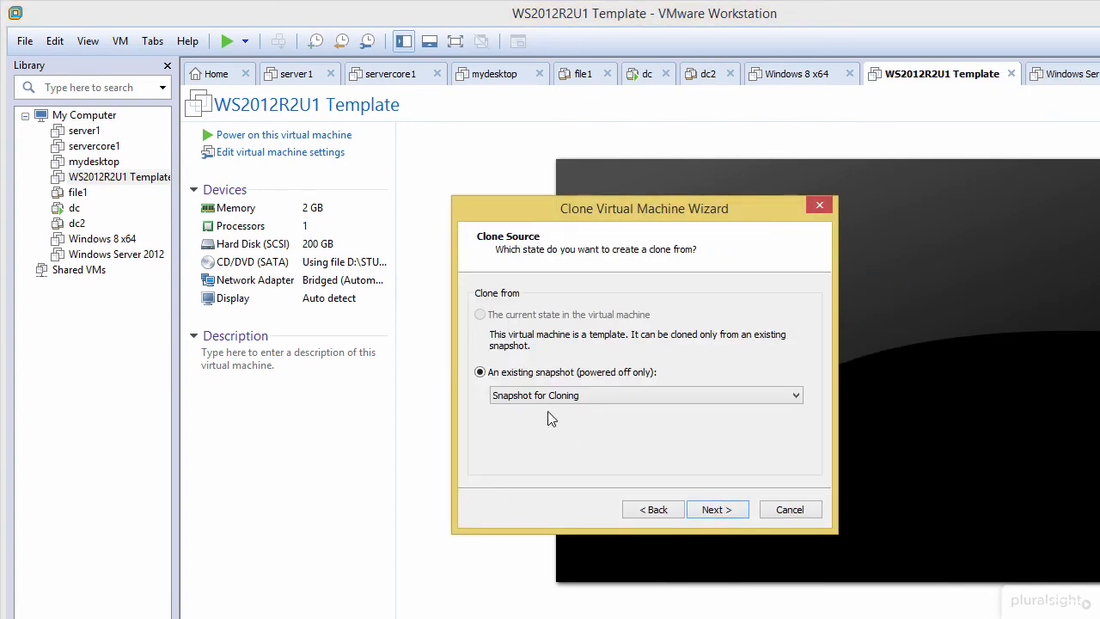
{"action": "left_click", "coordinate": [716, 510]}
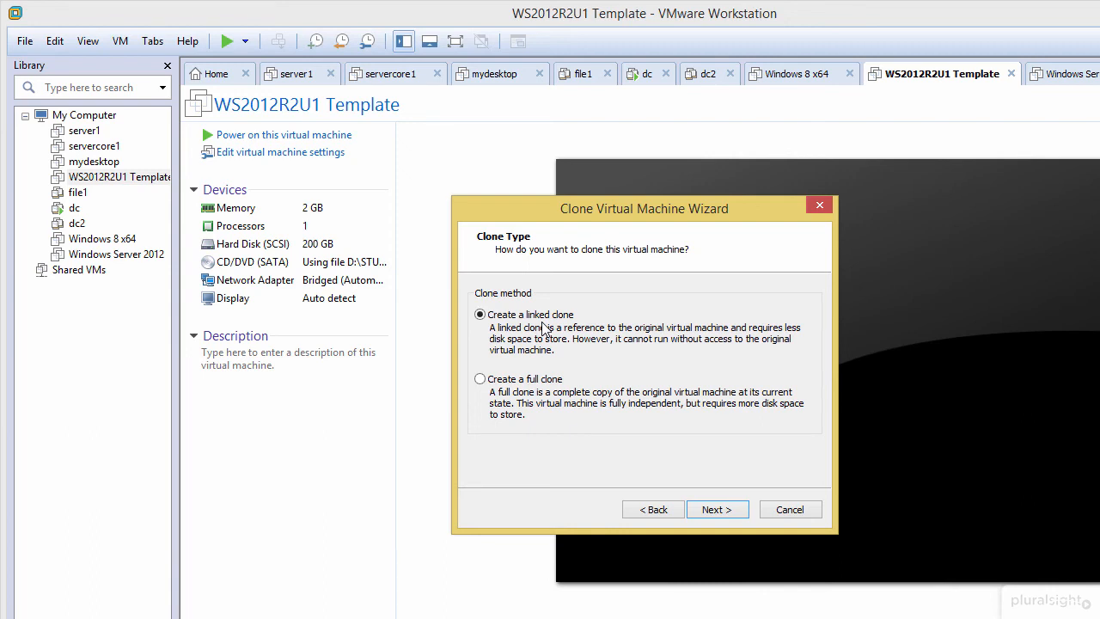
{"action": "left_click", "coordinate": [710, 510]}
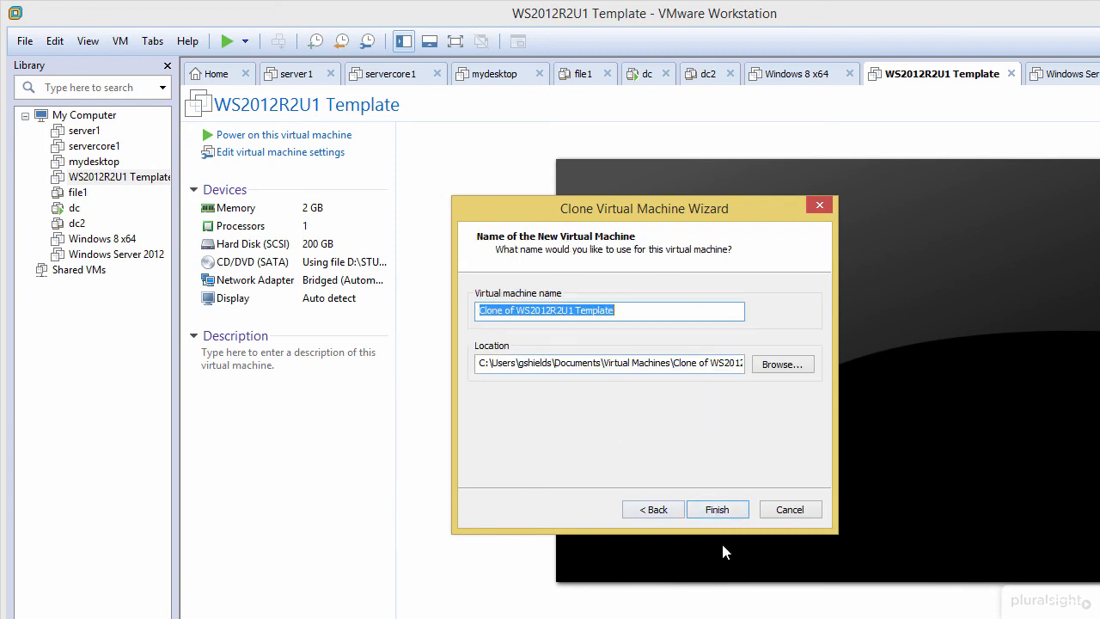
{"action": "left_click", "coordinate": [720, 510]}
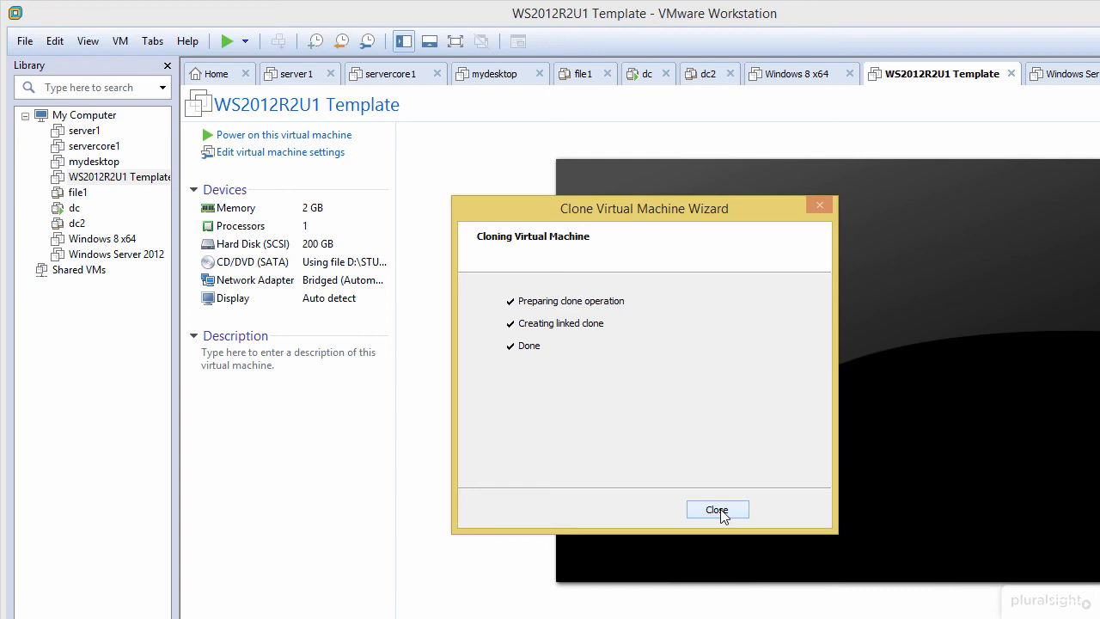
{"action": "left_click", "coordinate": [717, 511]}
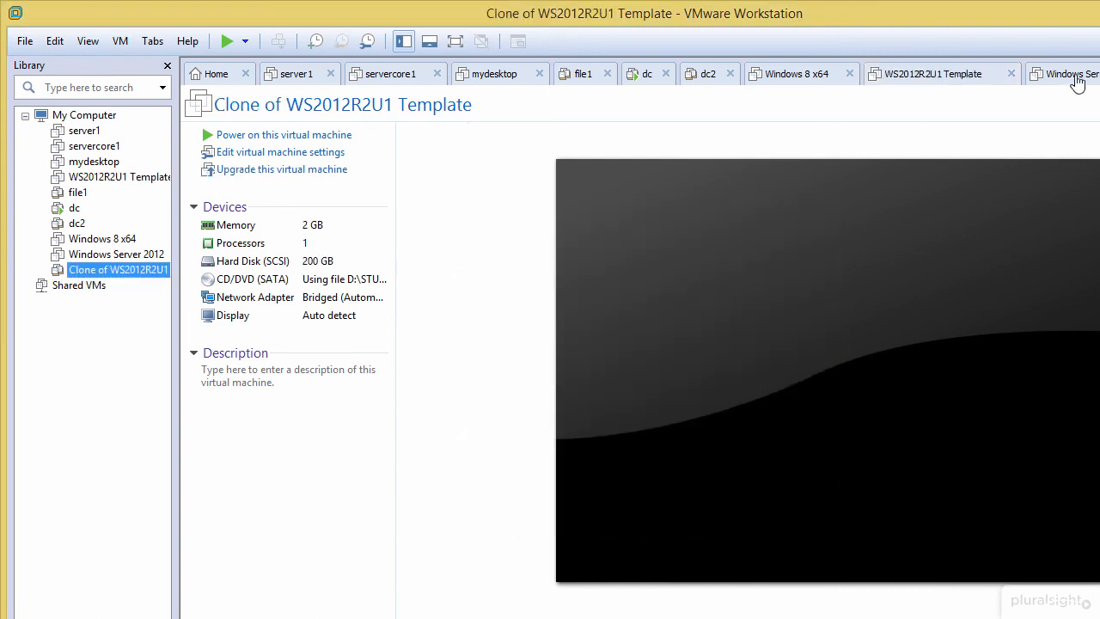
{"action": "mouse_move", "coordinate": [1099, 76]}
{"action": "left_mouse_down"}
{"action": "mouse_move", "coordinate": [960, 93]}
{"action": "mouse_move", "coordinate": [856, 71]}
{"action": "left_mouse_up"}
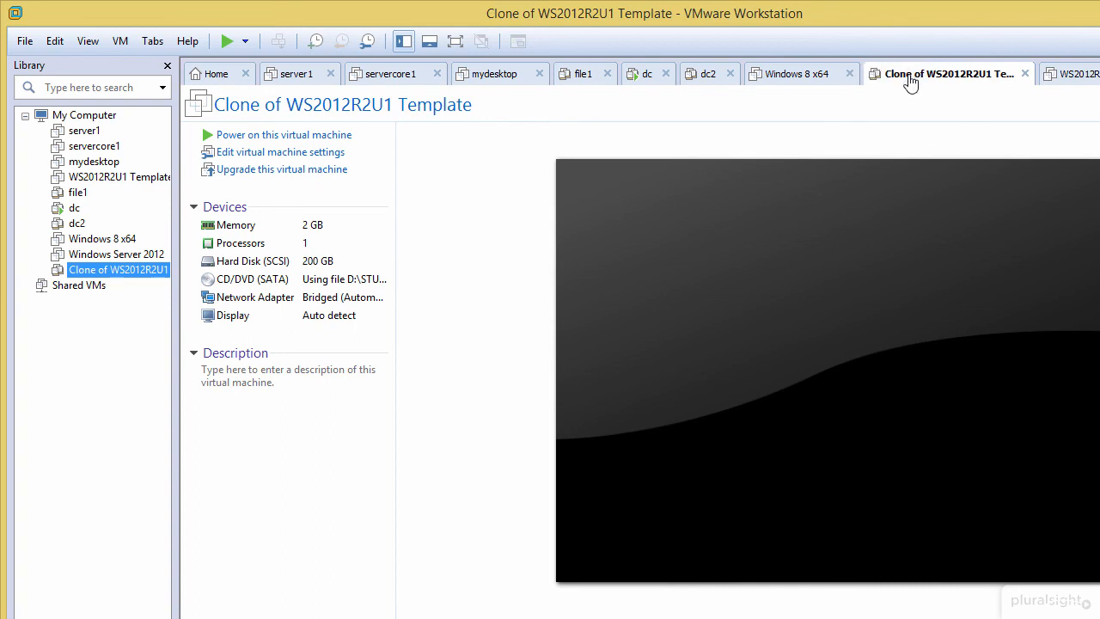